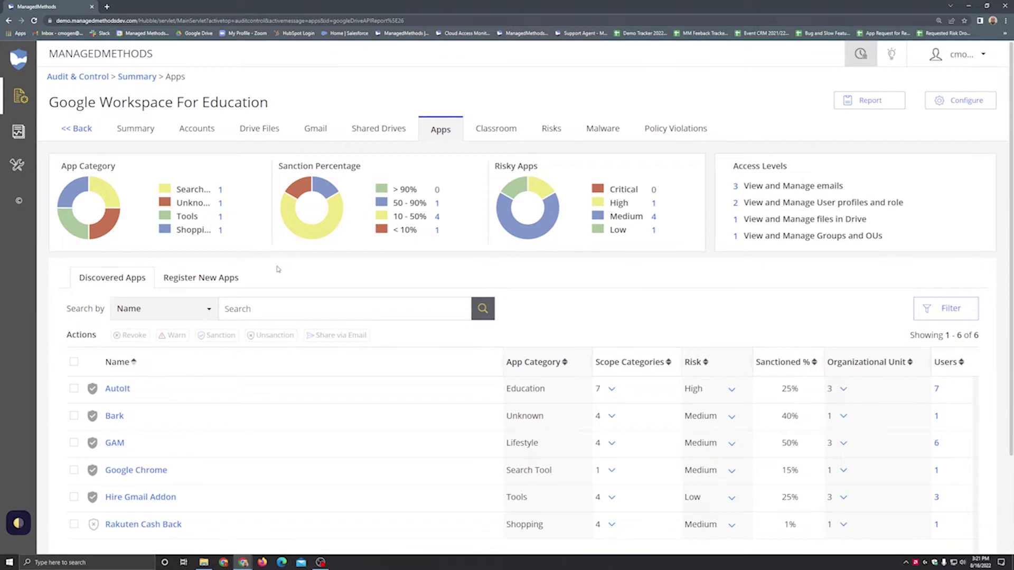
# - Set the app search to App Categories and look up the categories matching "so" and "vpn"
pyautogui.click(196, 317)
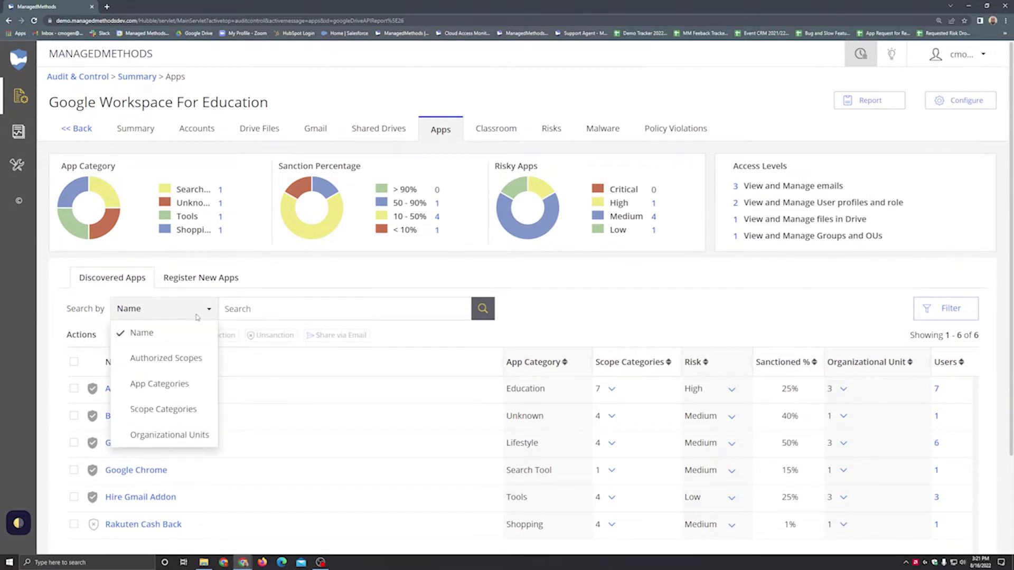
pyautogui.click(175, 384)
pyautogui.click(258, 308)
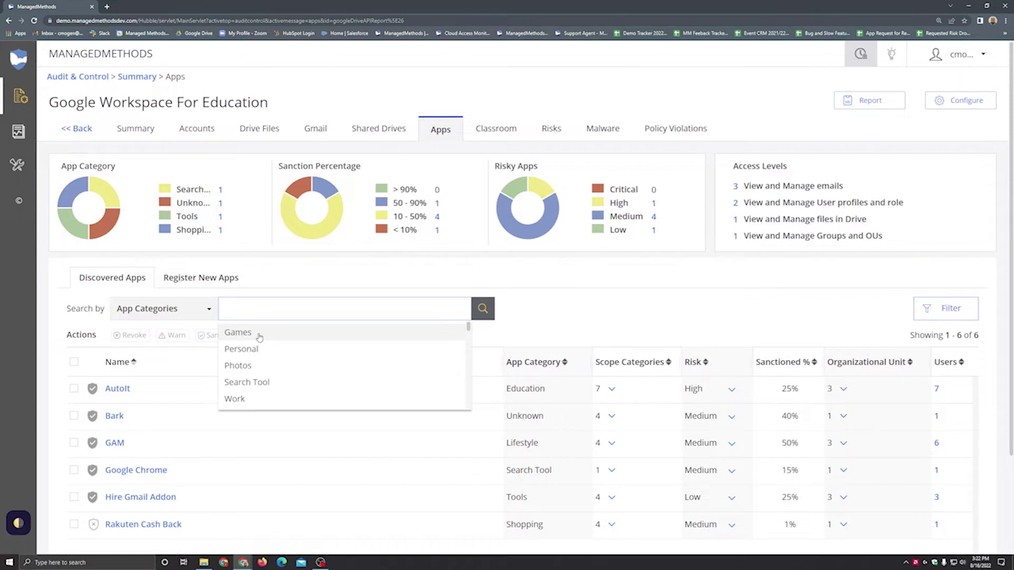
pyautogui.write('so')
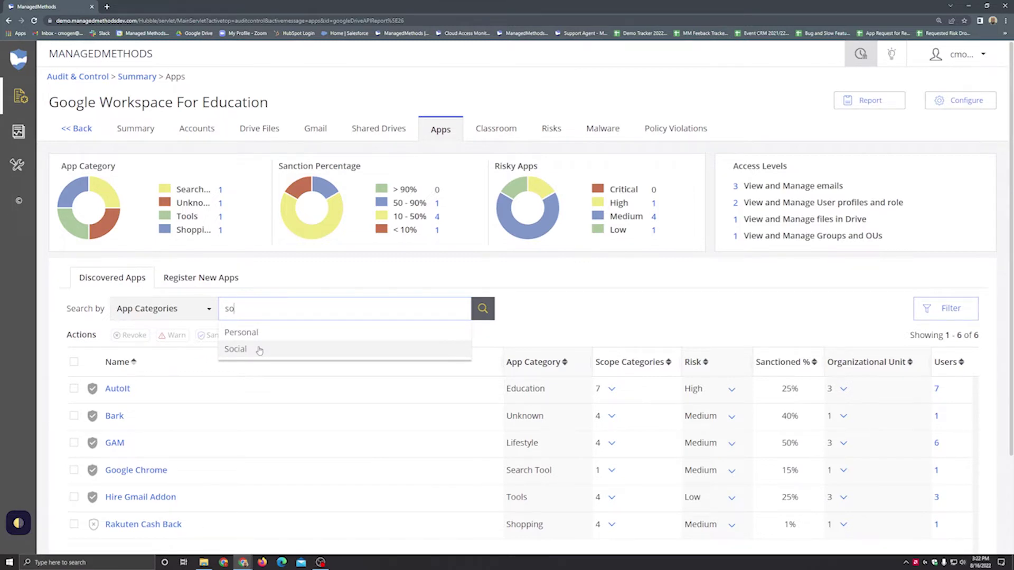
pyautogui.press('BackSpace')
pyautogui.press('BackSpace')
pyautogui.write('vpn')
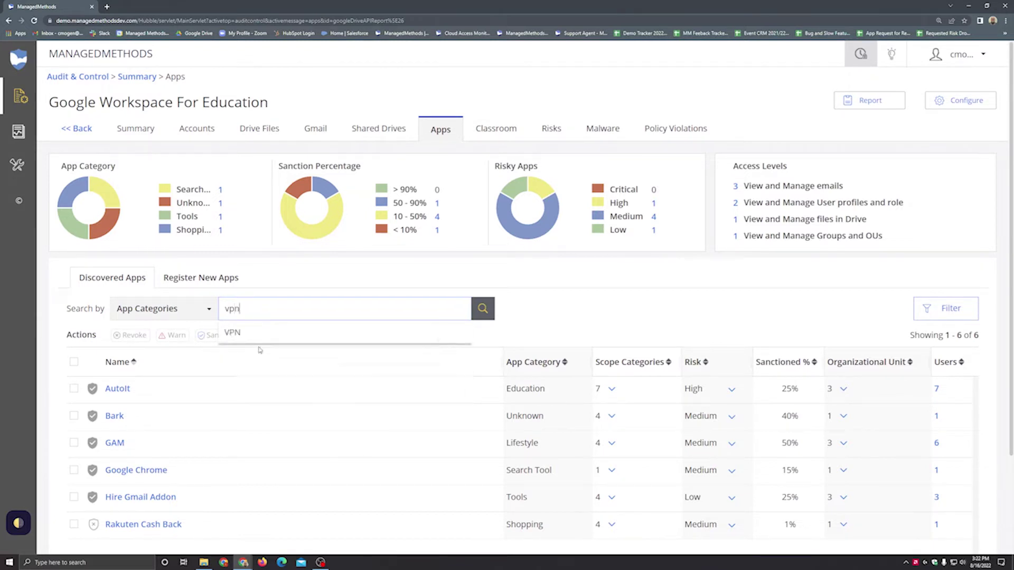
# - Look up app categories matching "exp", clear the entry and set the search back to Name
pyautogui.press('BackSpace')
pyautogui.press('BackSpace')
pyautogui.press('BackSpace')
pyautogui.write('exp')
pyautogui.press('BackSpace')
pyautogui.press('BackSpace')
pyautogui.press('BackSpace')
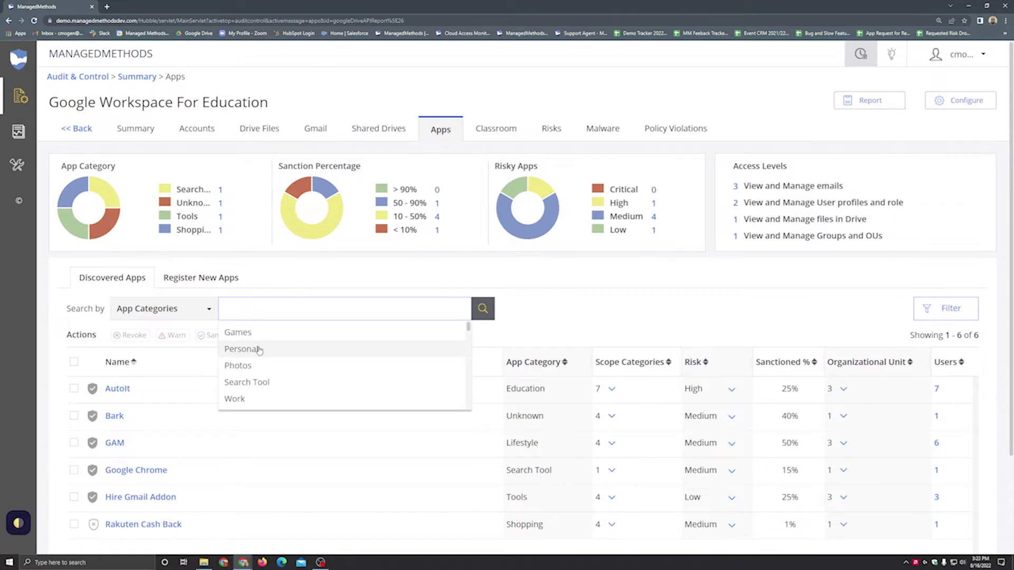
pyautogui.click(510, 334)
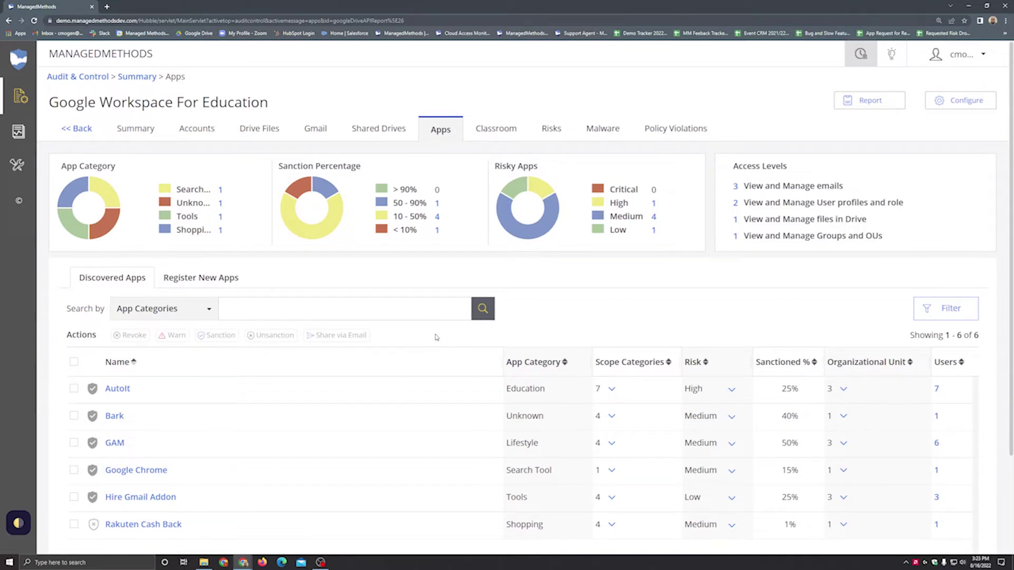
pyautogui.click(210, 312)
pyautogui.click(192, 334)
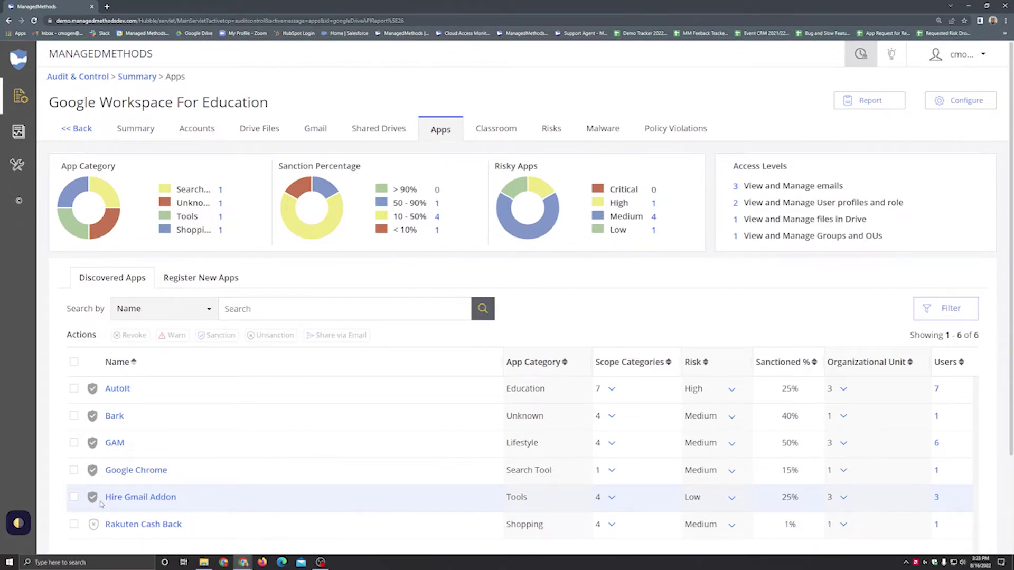
# - Select the Rakuten Cash Back app to check which actions are offered, and clear the selection
pyautogui.click(74, 524)
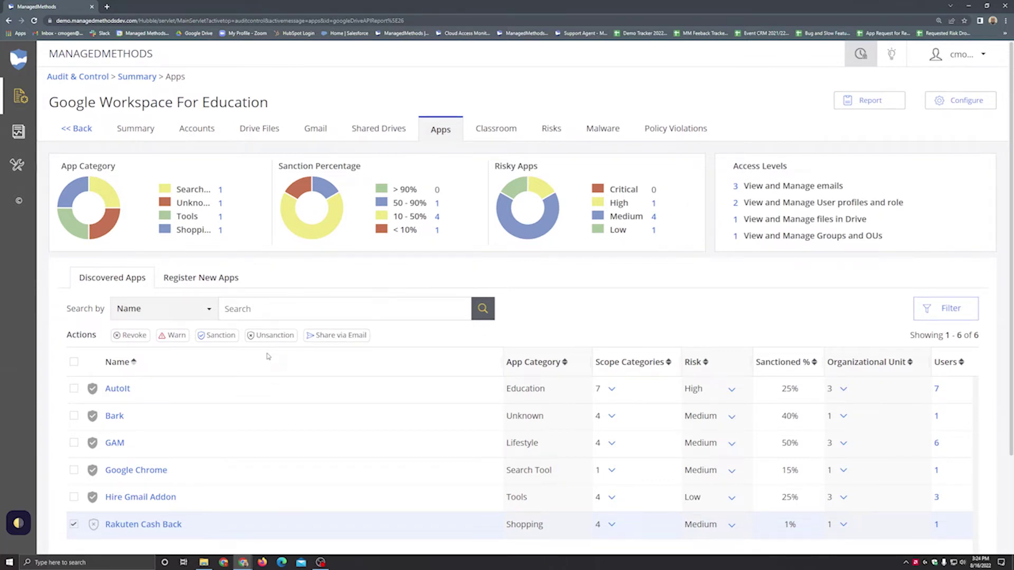
pyautogui.click(74, 525)
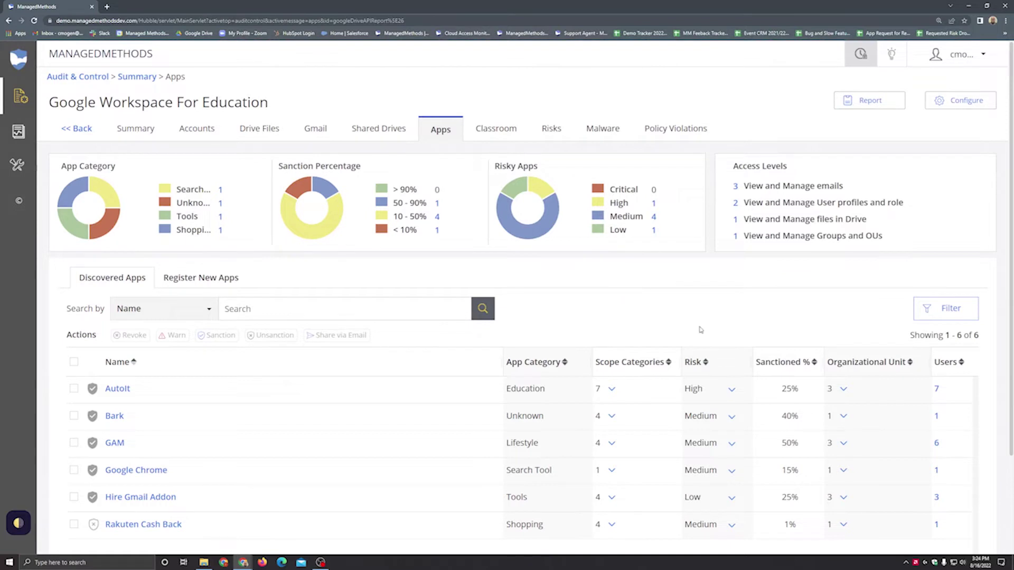
# - Review the risk score and summary of the risk calculation for the AutoIt app, and close the details
pyautogui.click(732, 391)
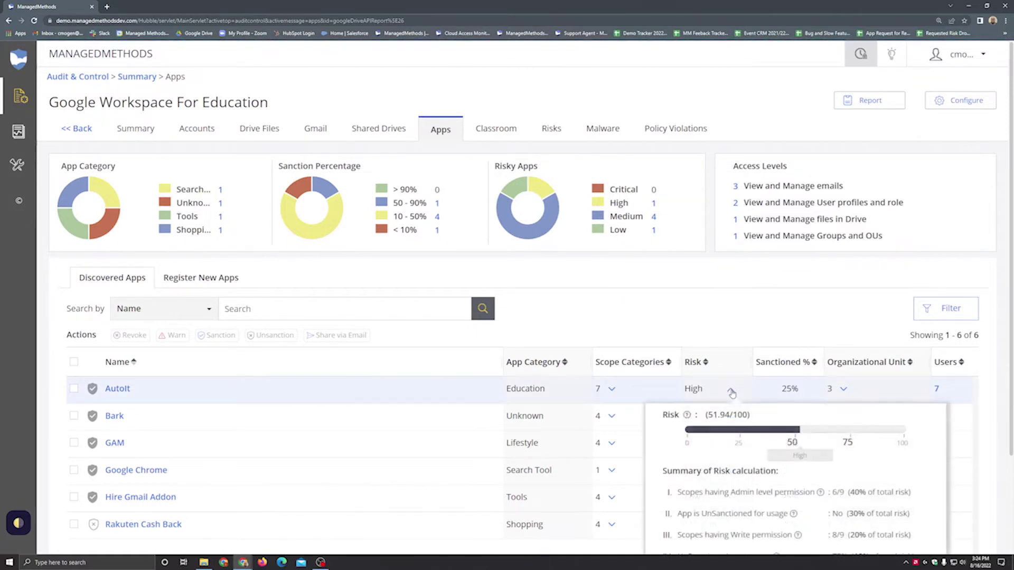
pyautogui.scroll(-2, 719, 412)
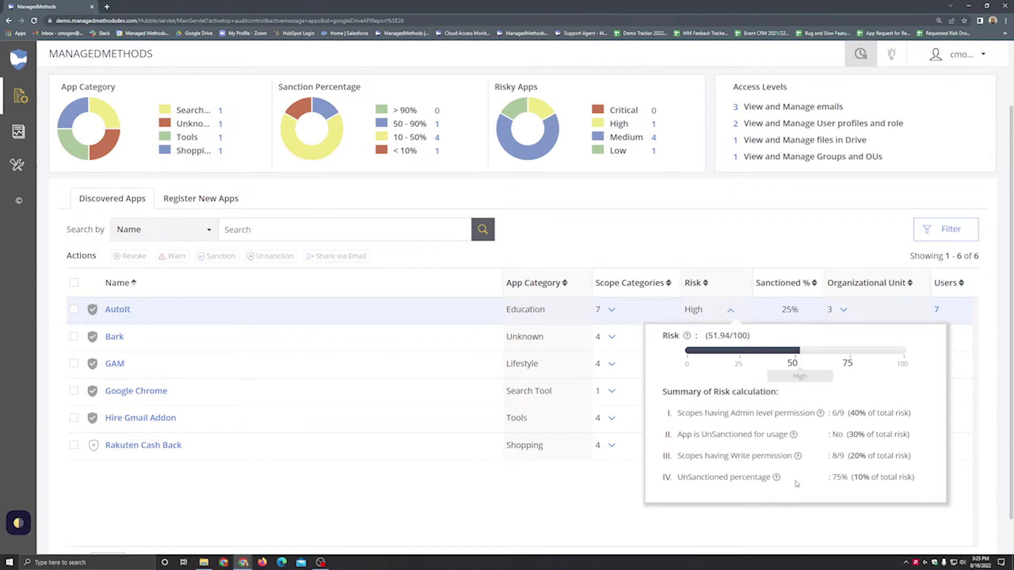
pyautogui.click(731, 311)
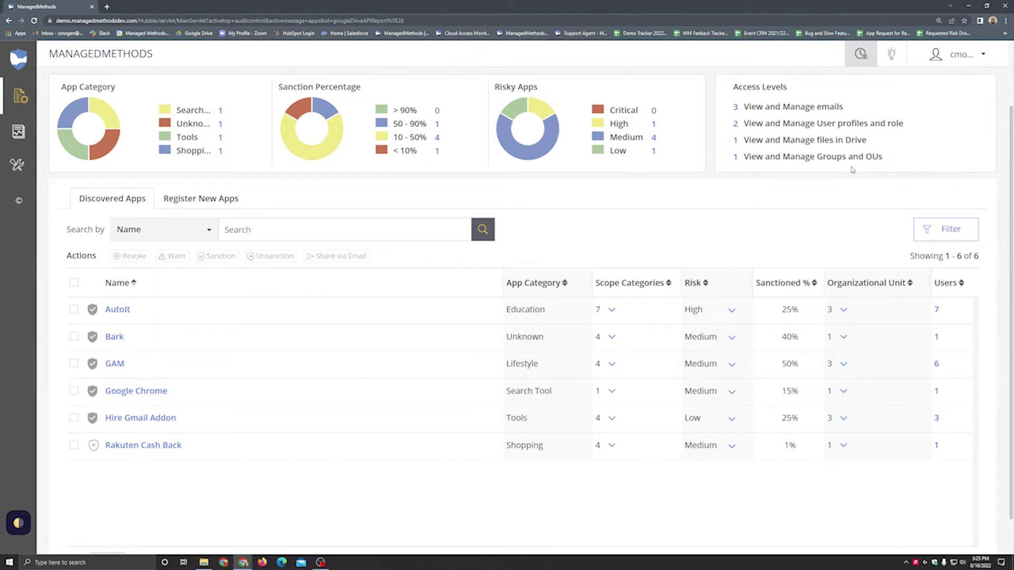
# - Filter the apps by the "View and Manage emails" access level and inspect Rakuten Cash Back's Surveys API and email scopes
pyautogui.click(735, 107)
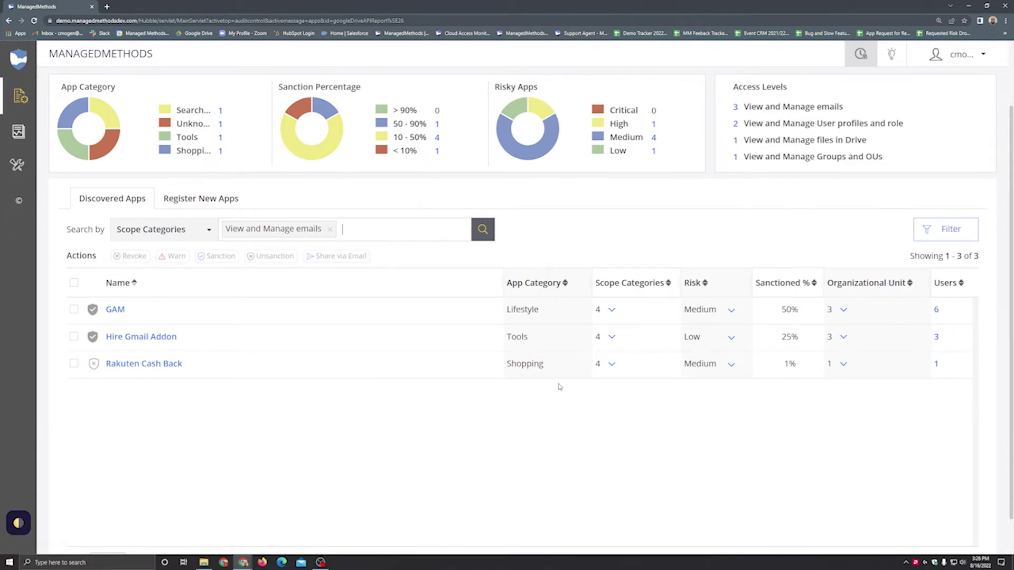
pyautogui.click(611, 364)
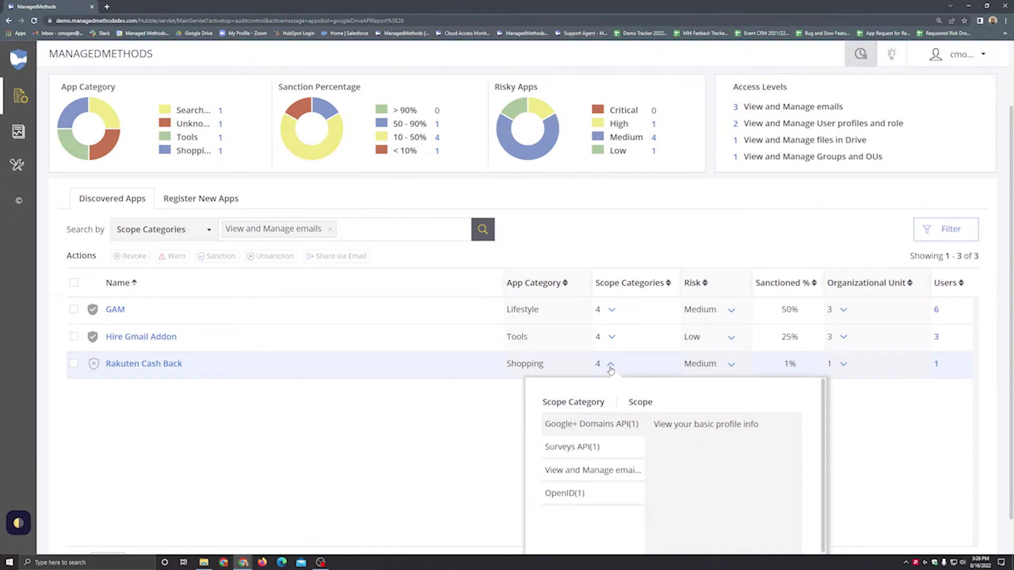
pyautogui.click(607, 446)
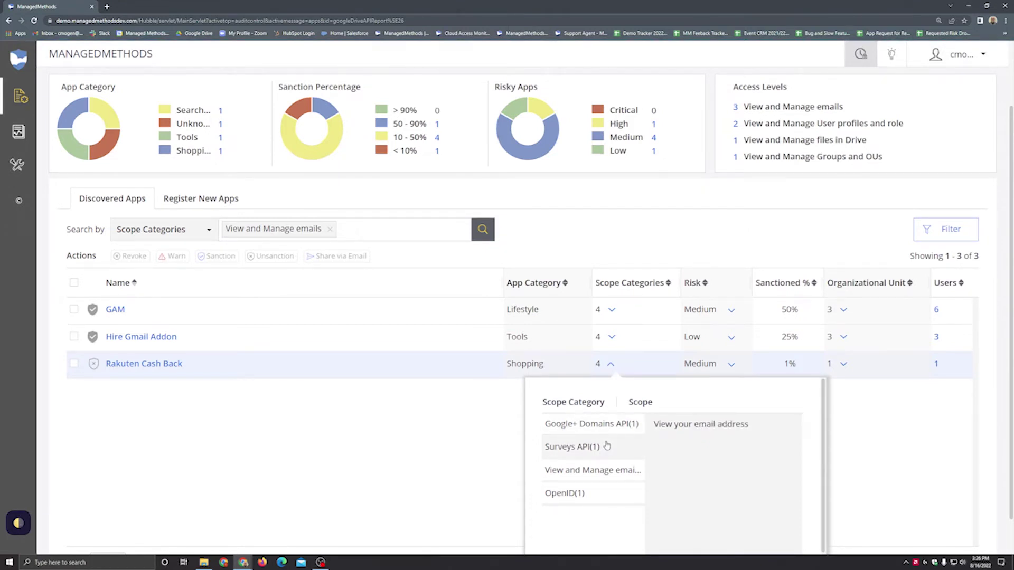
pyautogui.click(615, 471)
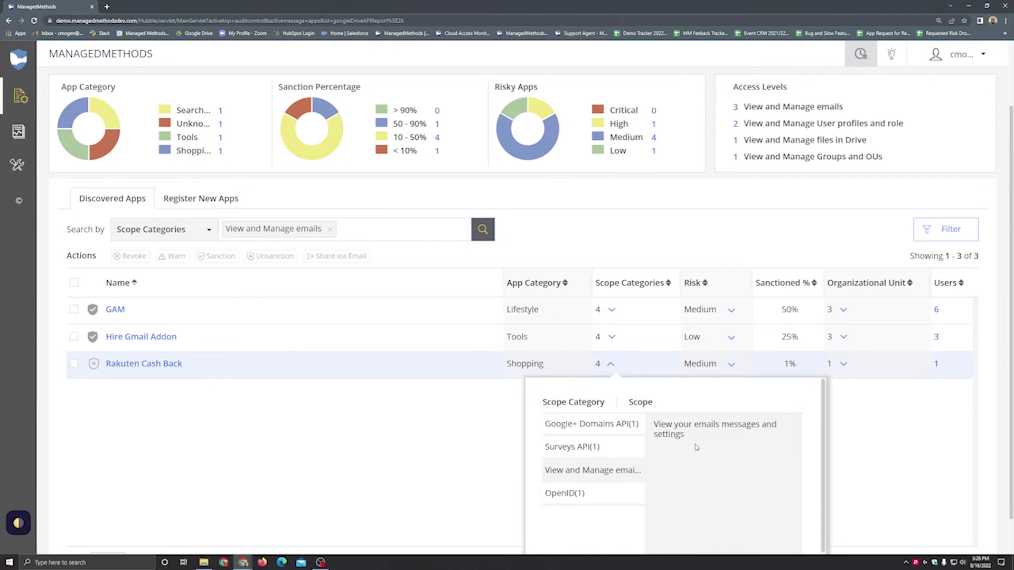
pyautogui.click(474, 425)
# - Inspect the "View and Manage emails" scopes granted to the GAM app, and close the scope details
pyautogui.click(612, 310)
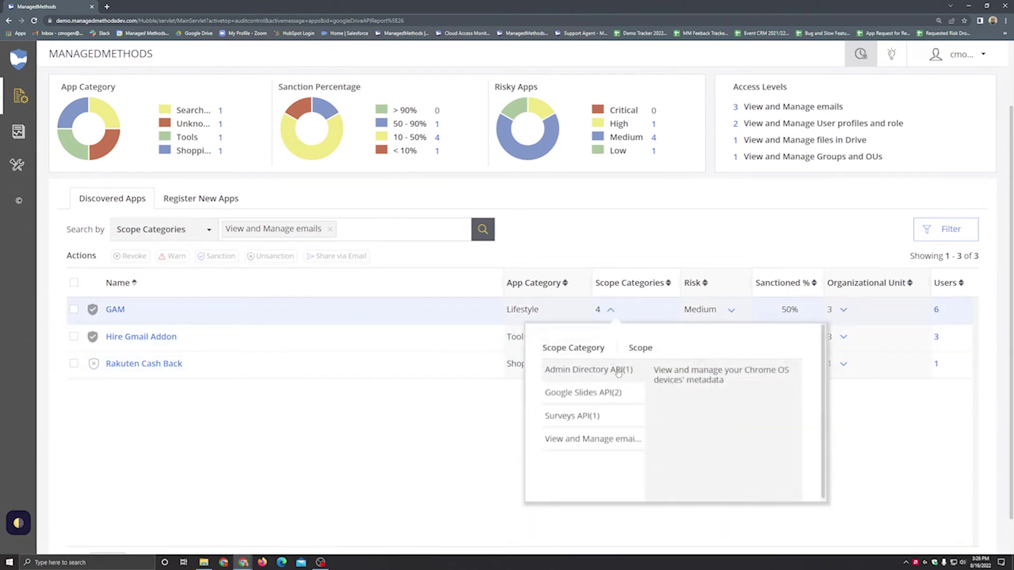
pyautogui.click(595, 438)
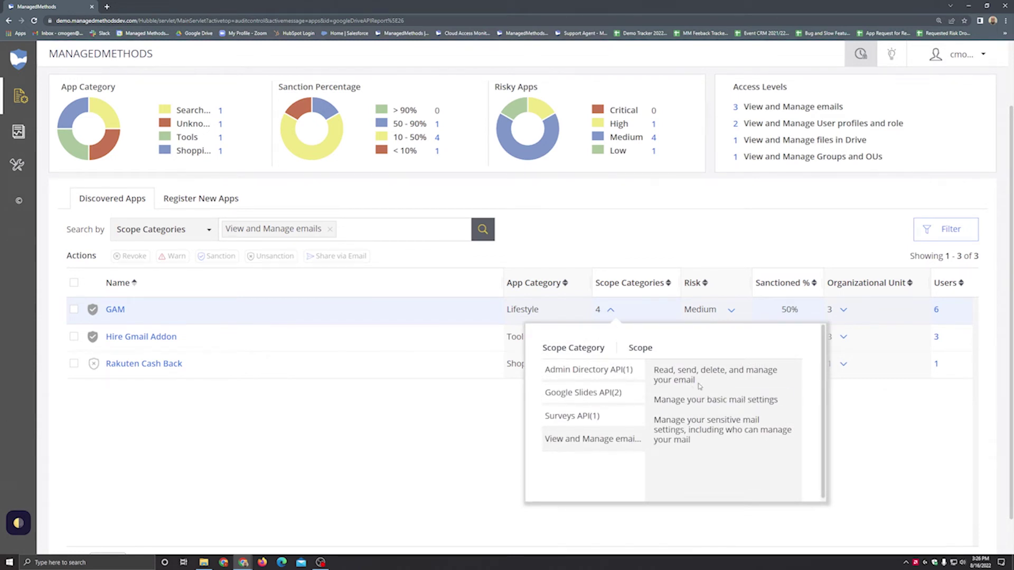
pyautogui.click(492, 432)
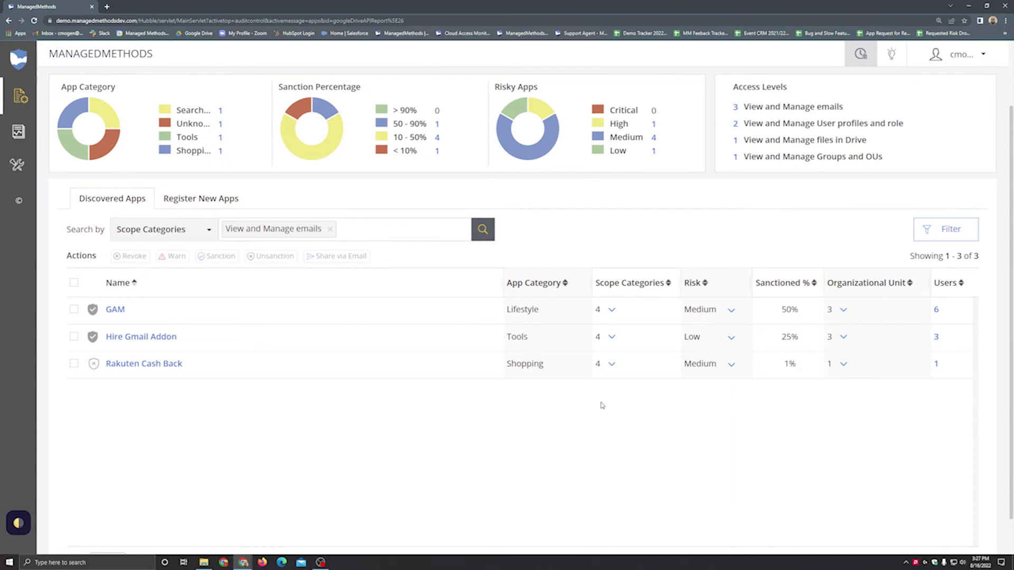
# - Check the organizational units and users connected to Rakuten Cash Back, and briefly select the app to review its available actions
pyautogui.click(845, 368)
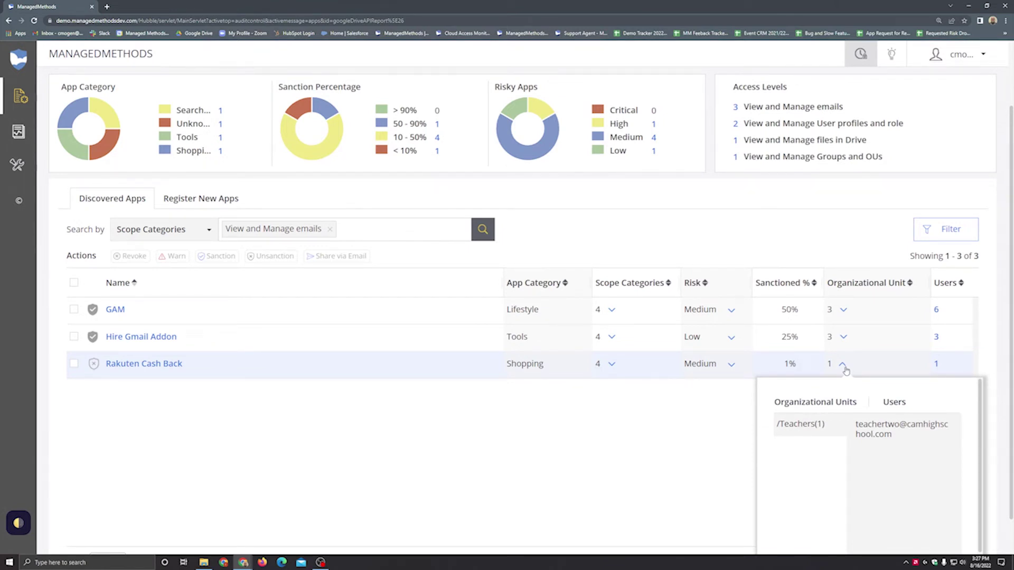
pyautogui.click(844, 367)
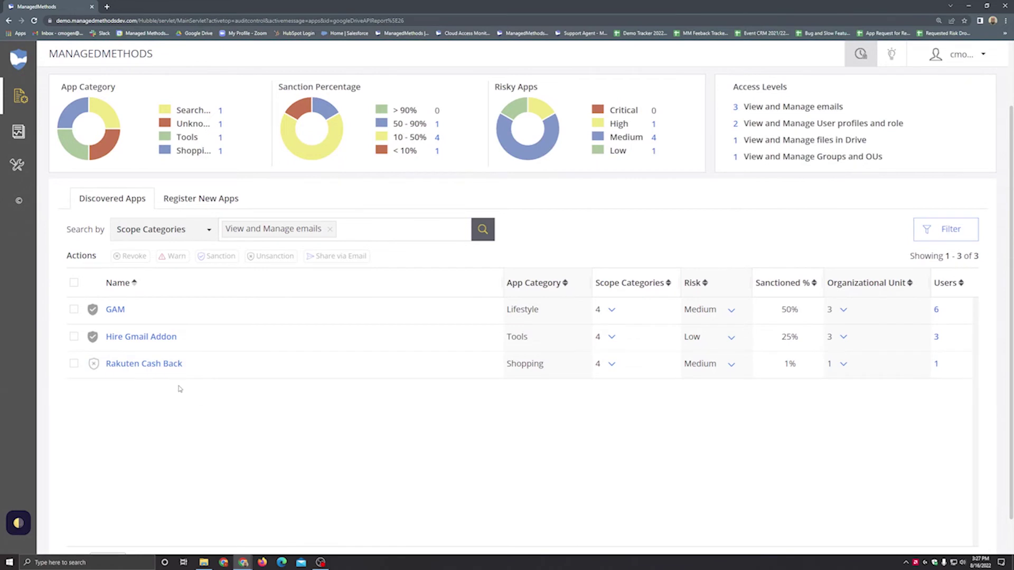
pyautogui.click(74, 364)
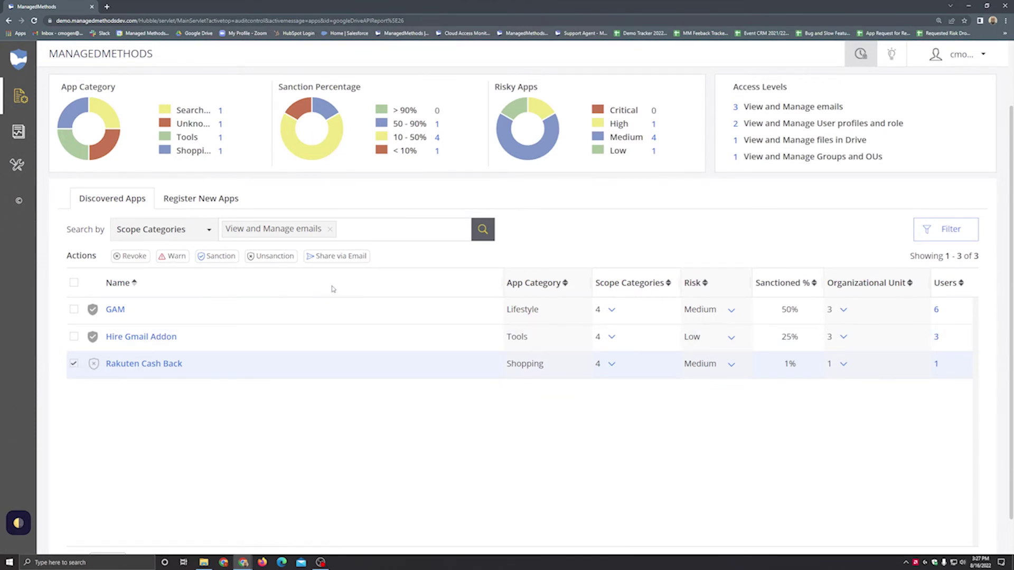
pyautogui.click(74, 363)
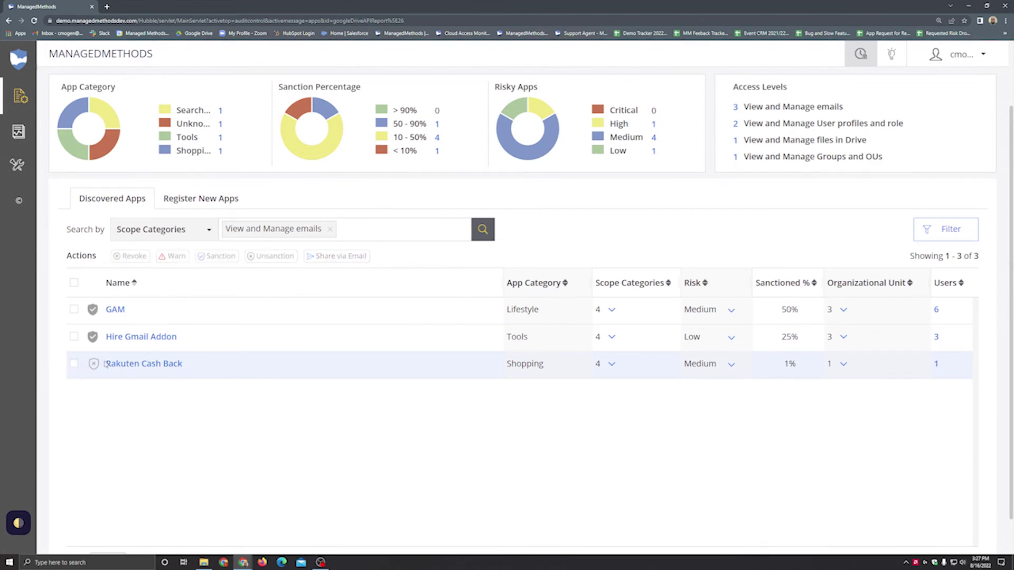
# - Review Hire Gmail Addon's connected users and the actions available for the Students unit's account, and return to the apps list
pyautogui.click(179, 337)
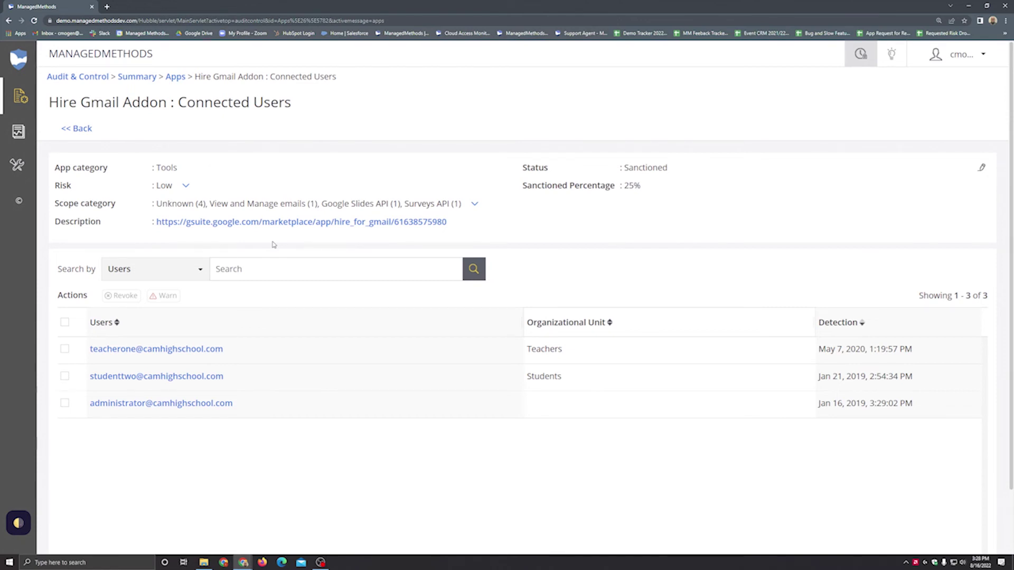
pyautogui.scroll(-1, 206, 285)
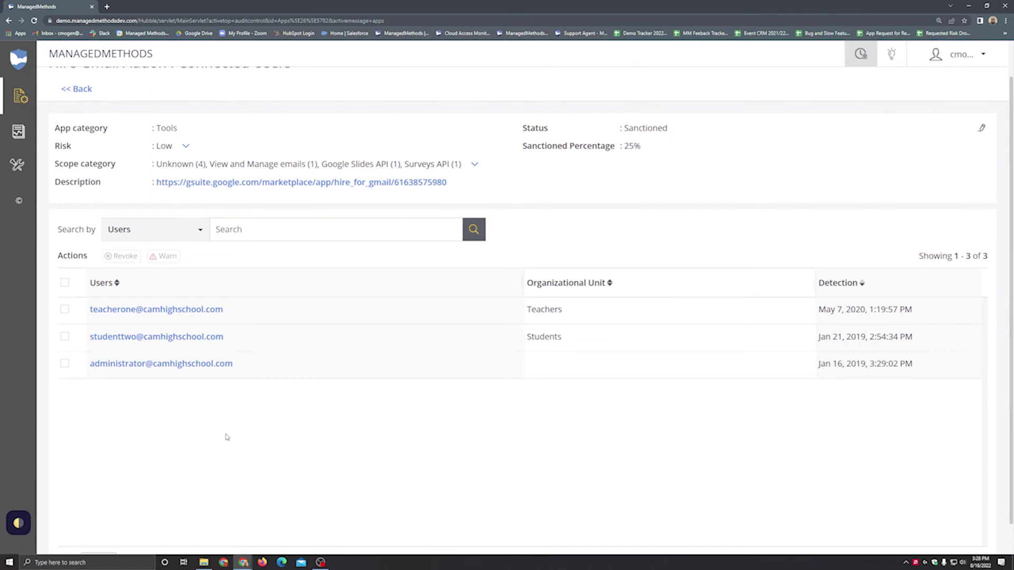
pyautogui.click(64, 336)
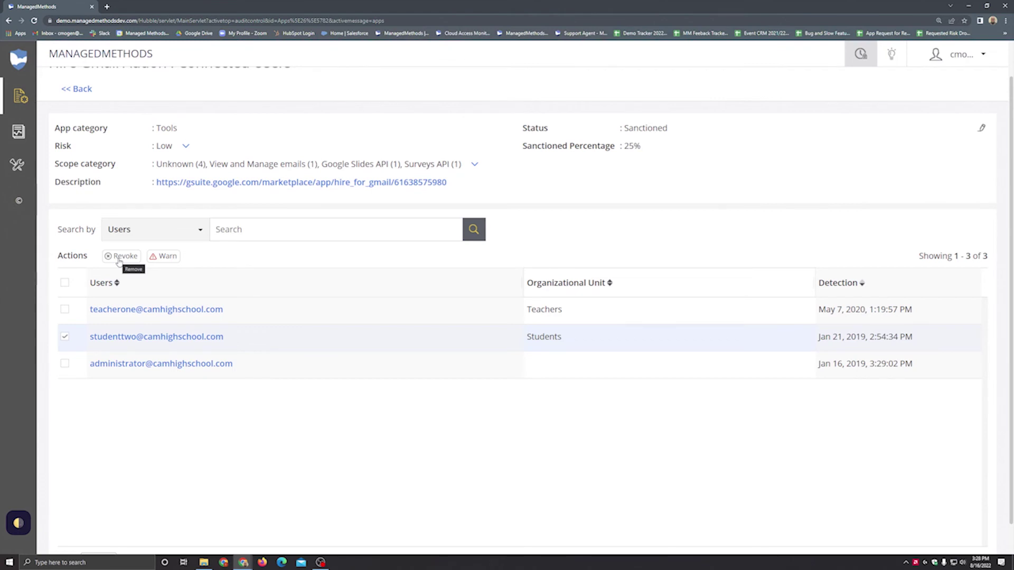
pyautogui.click(64, 336)
pyautogui.click(77, 89)
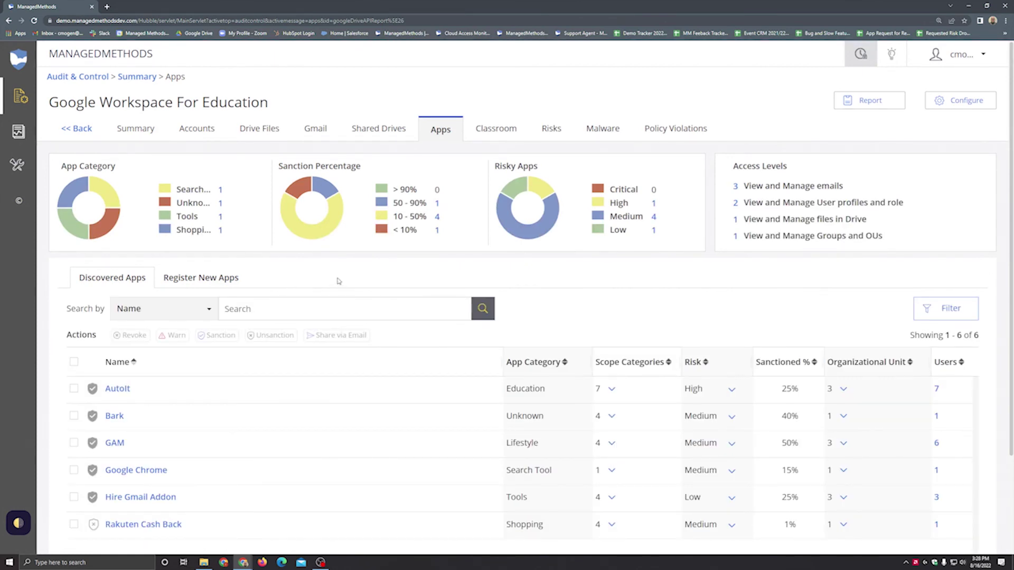
# - Open the form for registering new apps and review the app status options, keeping Sanction
pyautogui.click(222, 279)
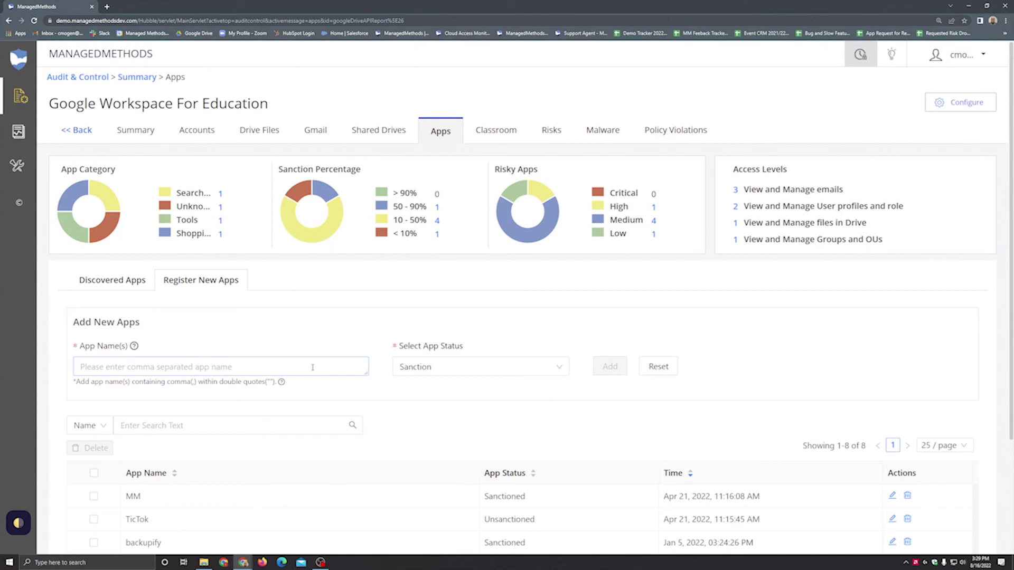
pyautogui.click(420, 370)
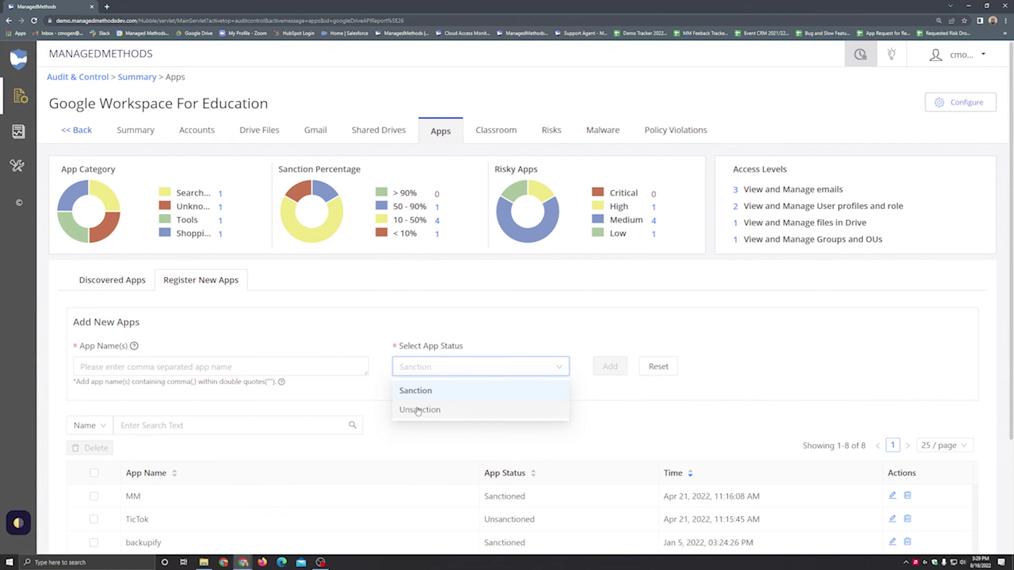
pyautogui.click(411, 329)
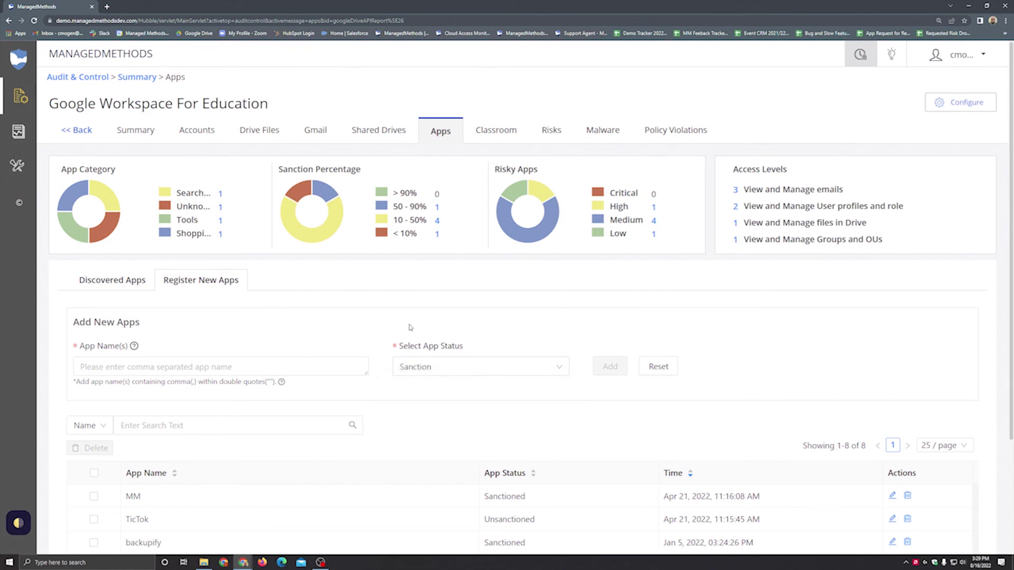